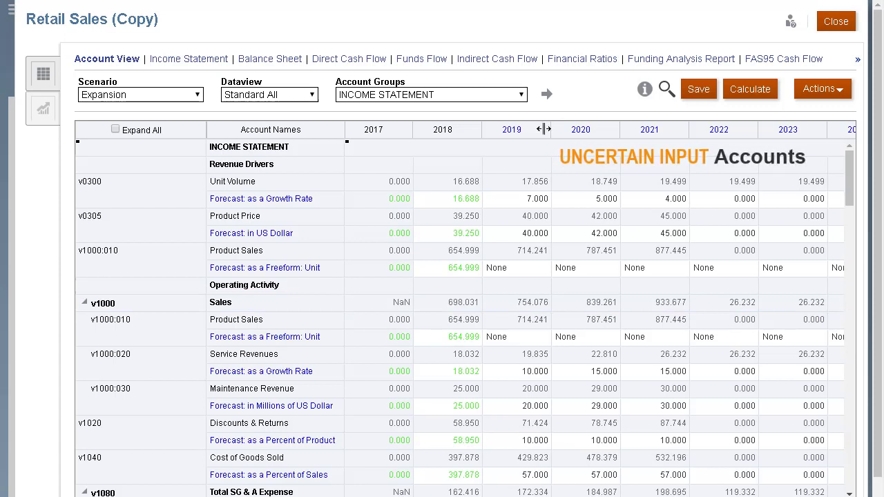
# Enter 2019 Unit Volume growth 10, Service Revenues growth 12 and Maintenance Revenue 24
pyautogui.click(519, 200)
pyautogui.write('10')
pyautogui.press('Return')
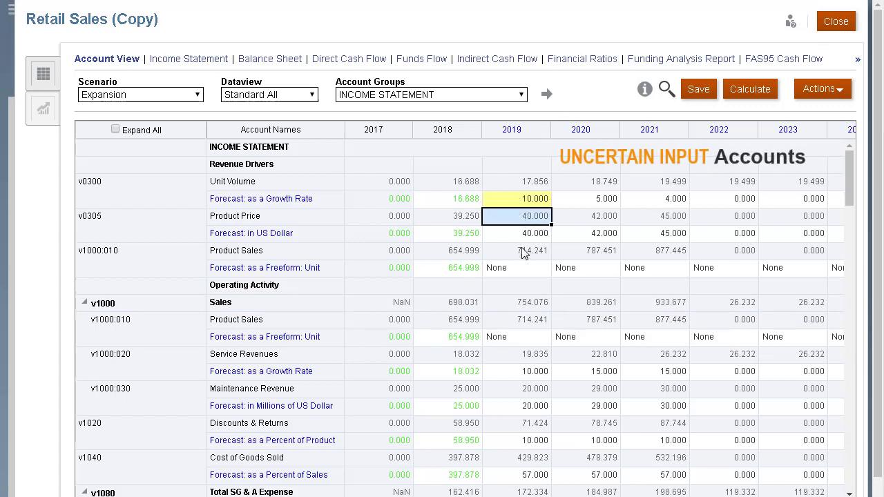
pyautogui.click(505, 371)
pyautogui.write('12')
pyautogui.press('Return')
pyautogui.click(494, 407)
pyautogui.write('24')
pyautogui.press('Return')
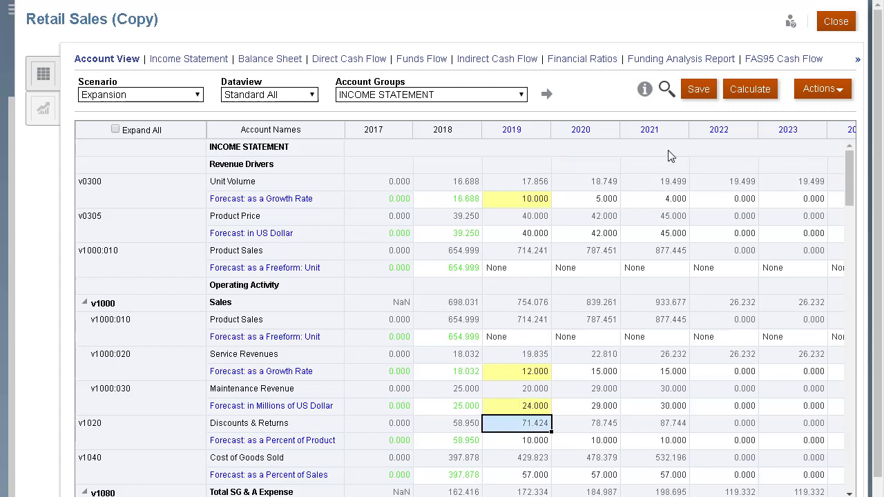
# Recalculate the current scenario so 2019 Sales update to 778.462
pyautogui.click(746, 89)
pyautogui.click(718, 117)
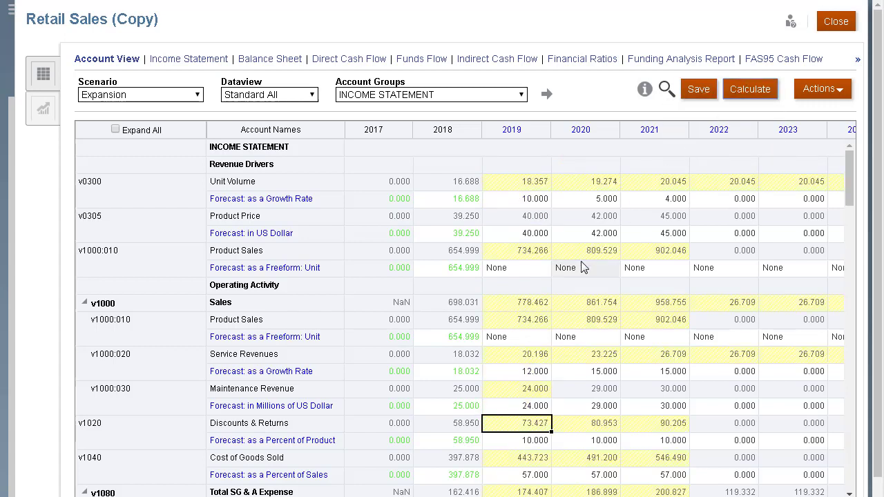
pyautogui.click(542, 308)
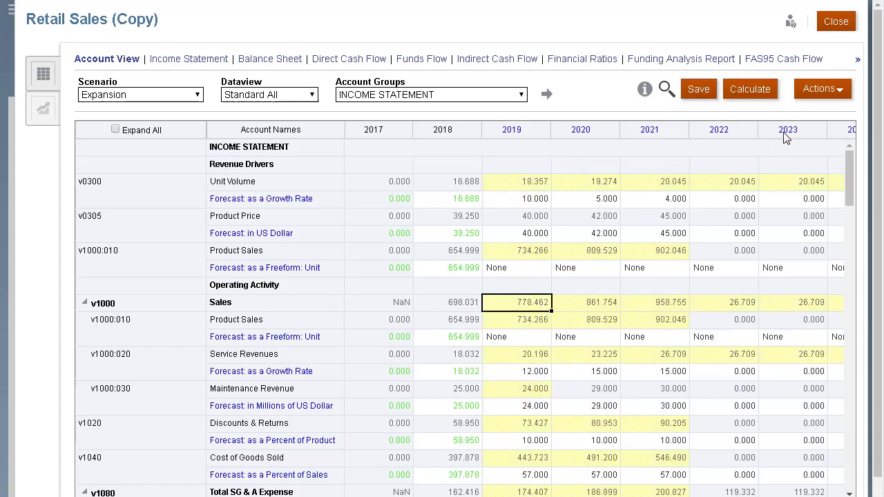
pyautogui.click(829, 89)
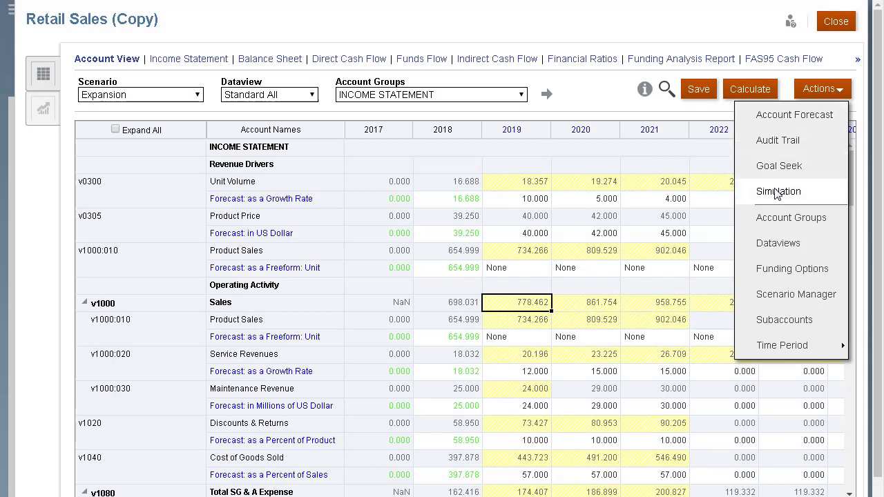
# Start a simulation assumption on the 2019 Unit Volume growth cell (10.000)
pyautogui.click(777, 192)
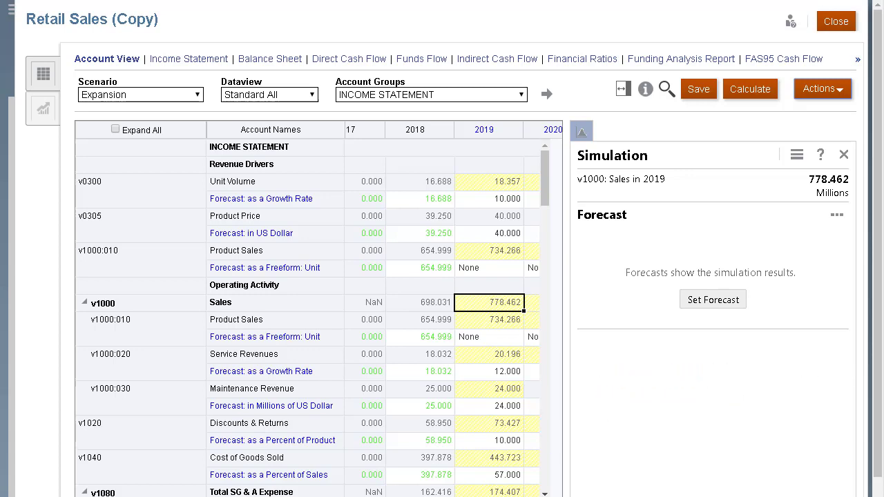
pyautogui.doubleClick(507, 199)
pyautogui.click(684, 298)
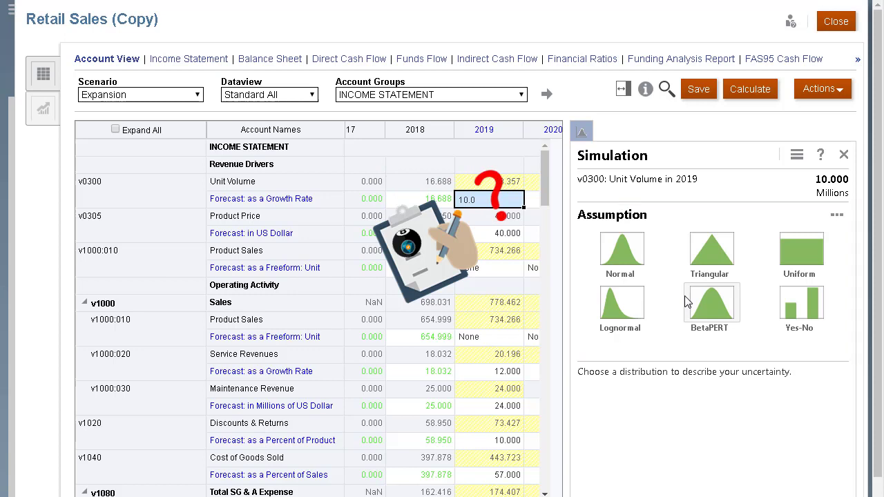
# Set a triangular distribution for Unit Volume growth: minimum 0, likeliest 5, maximum 20
pyautogui.click(644, 266)
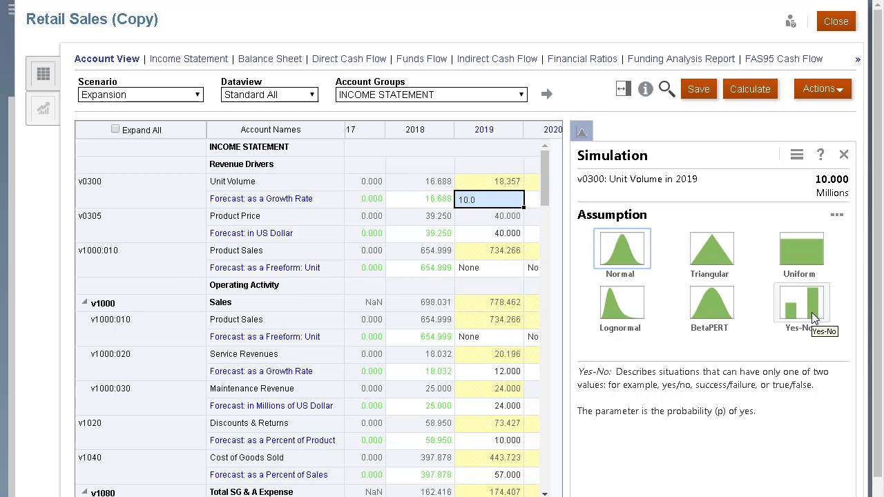
pyautogui.click(716, 256)
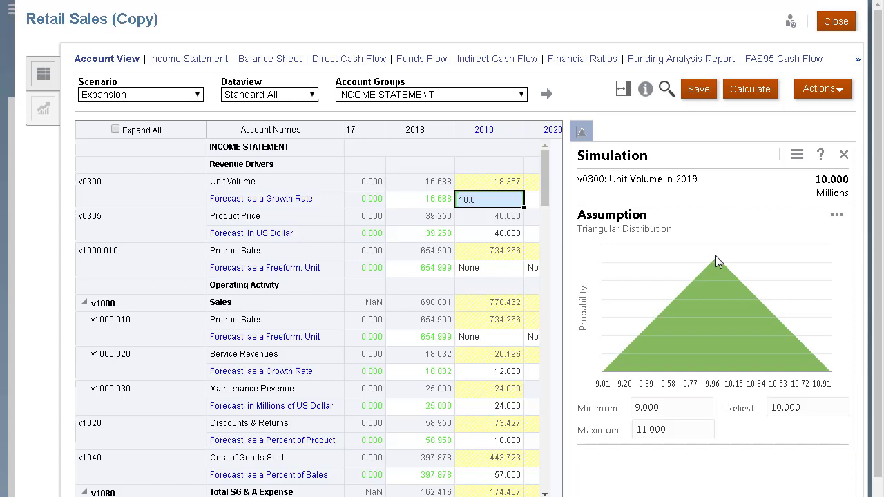
pyautogui.click(656, 407)
pyautogui.write('0')
pyautogui.click(801, 407)
pyautogui.press('BackSpace')
pyautogui.press('BackSpace')
pyautogui.press('BackSpace')
pyautogui.press('BackSpace')
pyautogui.write('5')
pyautogui.doubleClick(698, 428)
pyautogui.write('20.0')
pyautogui.press('Return')
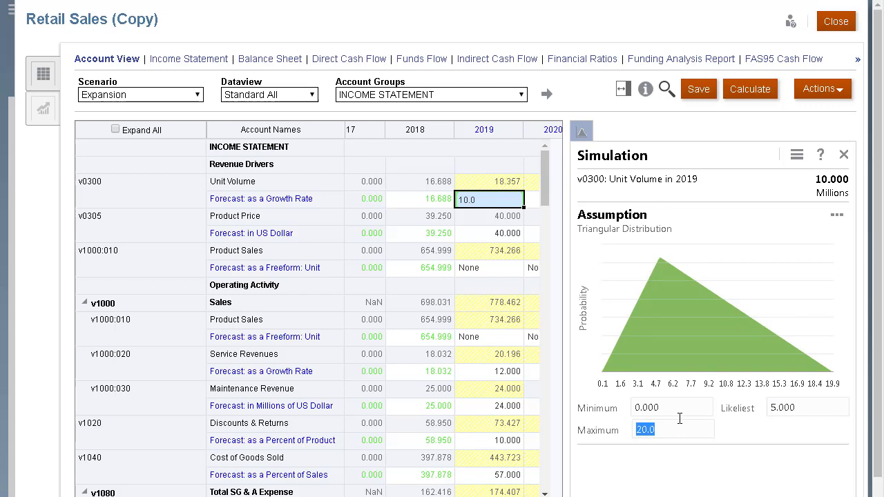
pyautogui.click(519, 371)
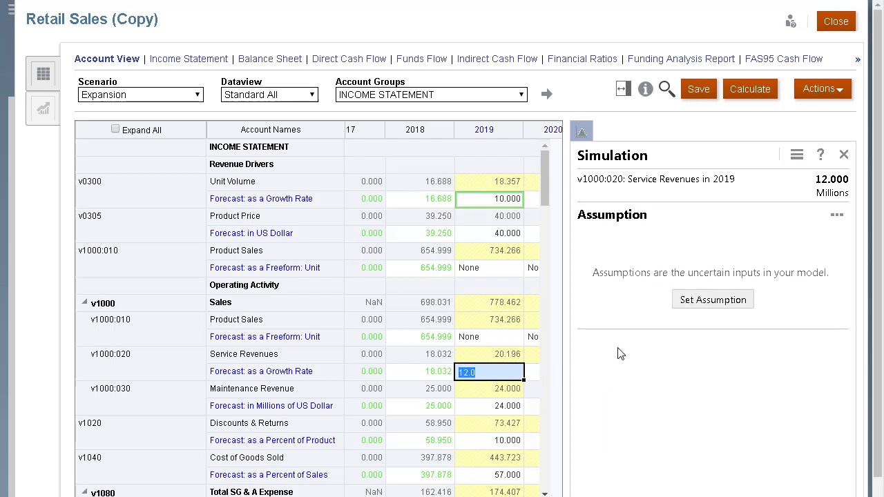
# Assign 2019 Service Revenues growth a normal distribution with mean 15, standard deviation 2
pyautogui.click(747, 302)
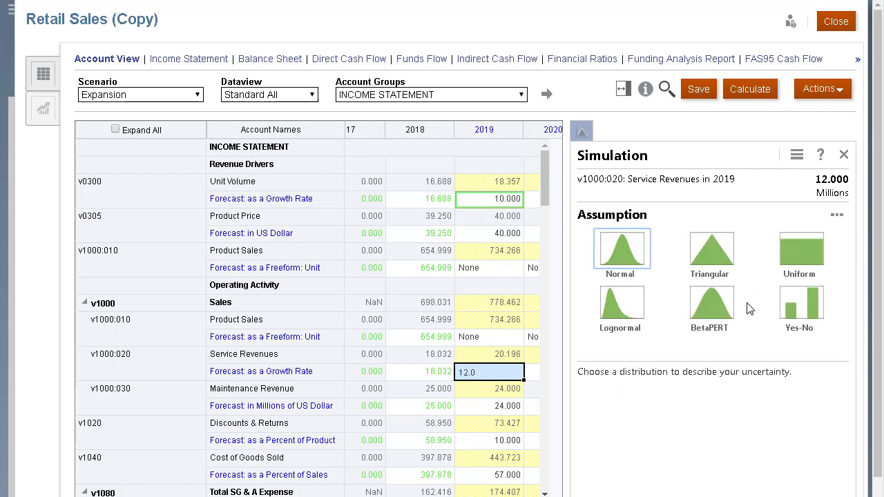
pyautogui.click(636, 251)
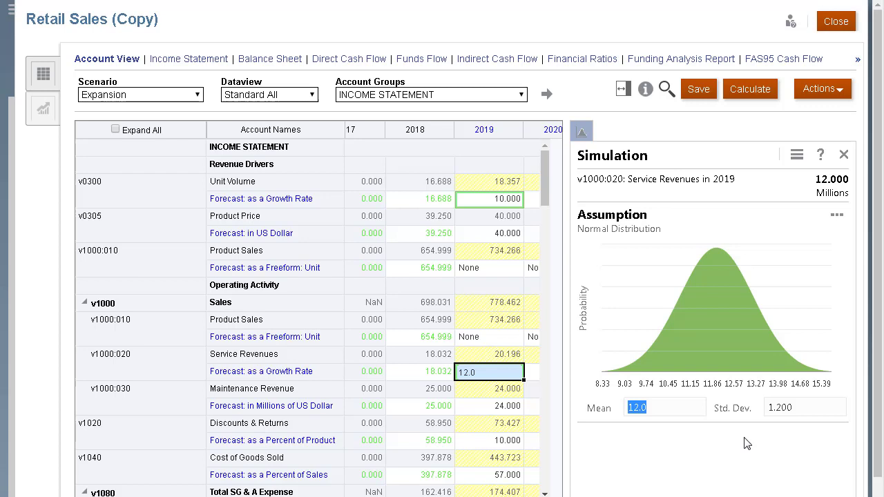
pyautogui.write('15')
pyautogui.click(775, 407)
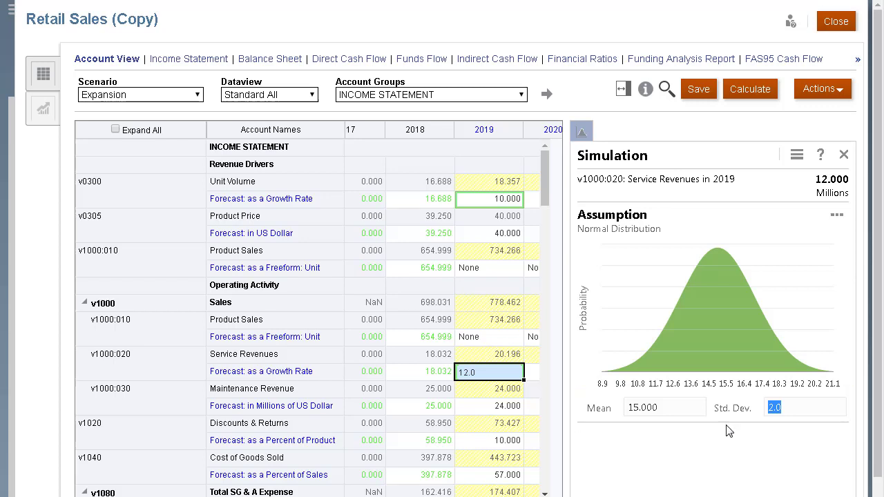
pyautogui.press('Return')
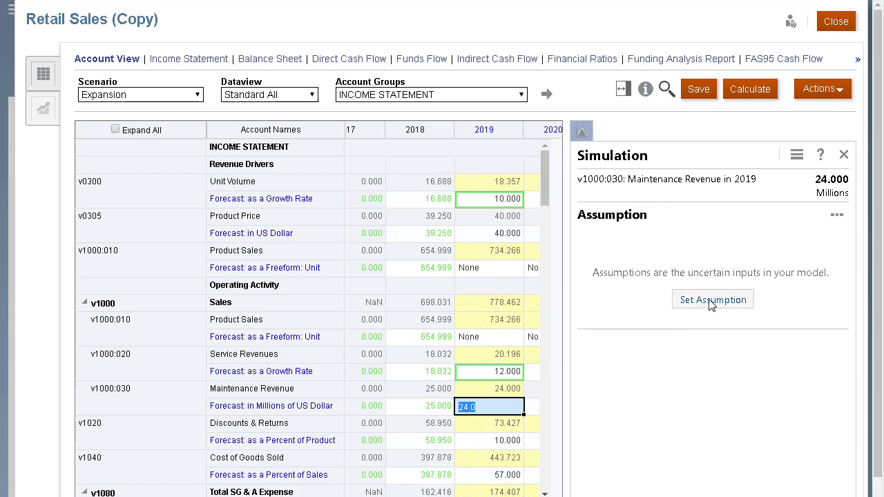
# Assign 2019 Maintenance Revenue a uniform distribution from 15 to 30
pyautogui.click(636, 302)
pyautogui.click(810, 258)
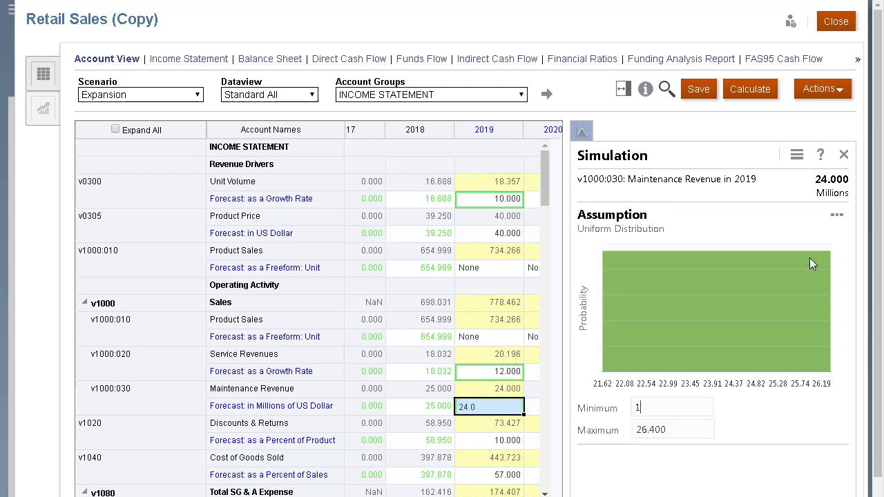
pyautogui.click(684, 428)
pyautogui.write('30')
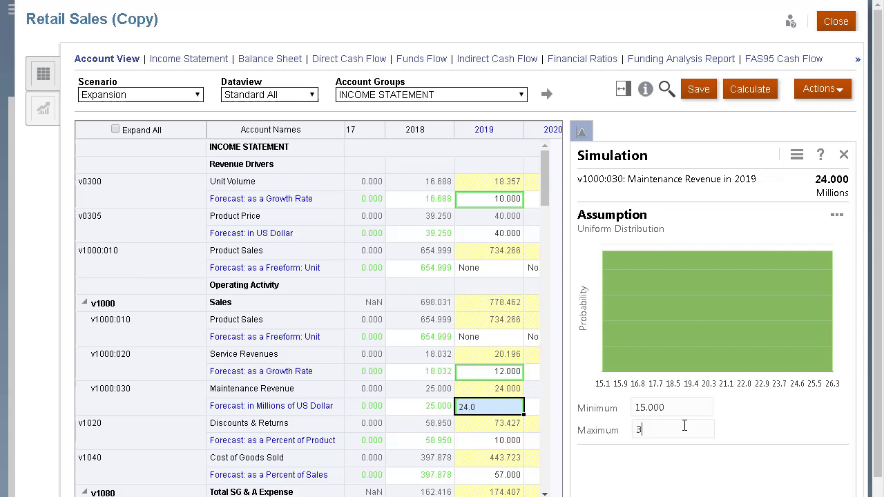
pyautogui.press('Return')
pyautogui.click(512, 310)
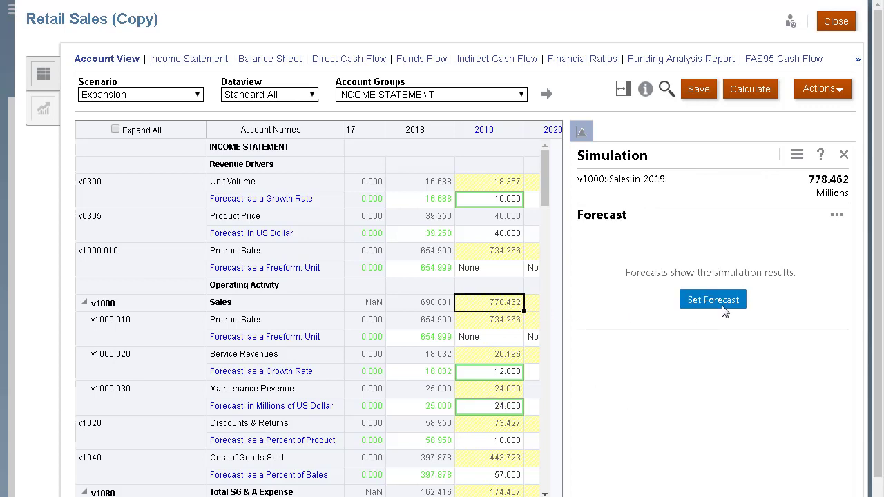
# Set 2019 Sales as the forecast and run the 500-trial Monte Carlo simulation
pyautogui.click(698, 305)
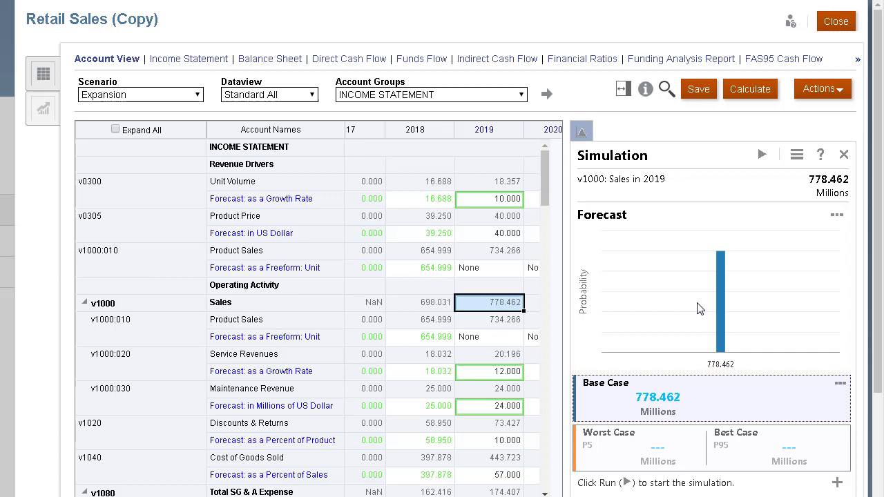
pyautogui.click(762, 155)
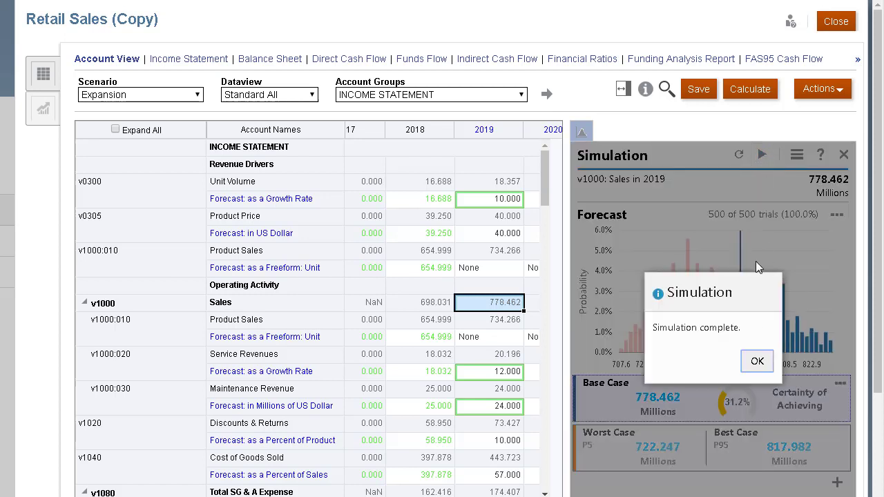
# Dismiss the completion notice and review the 31.2% certainty of reaching 778.462
pyautogui.click(756, 362)
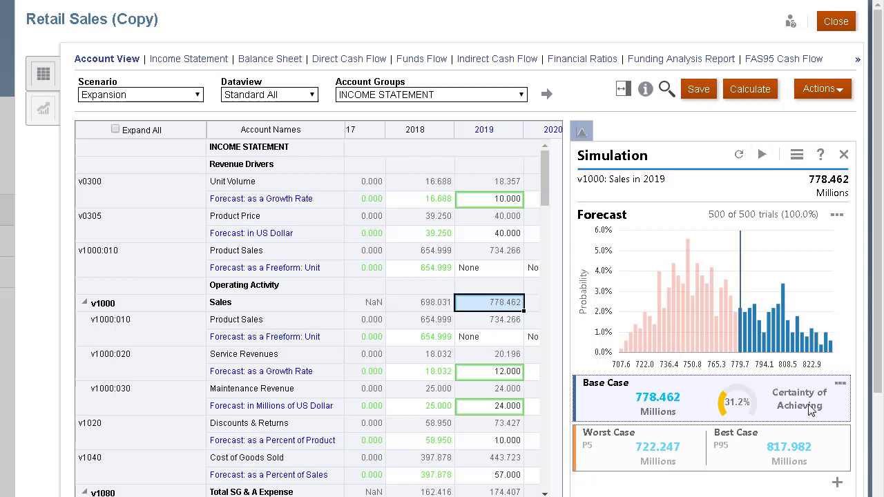
pyautogui.moveTo(795, 449)
pyautogui.moveTo(816, 399)
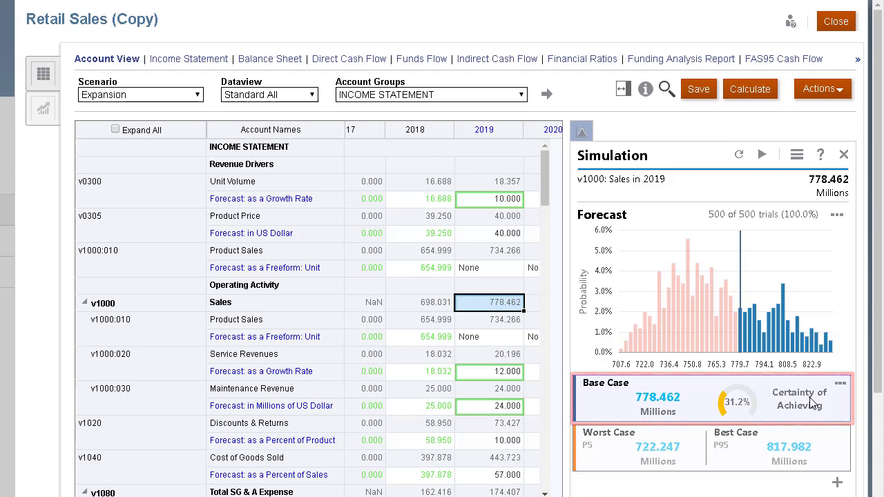
# Add a target value named 'Stretch Goal' of 800 to the 2019 Sales forecast
pyautogui.click(836, 482)
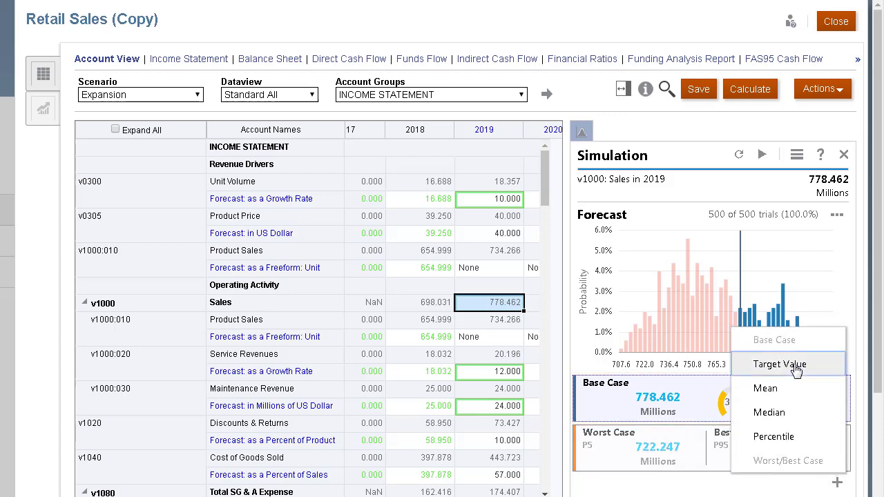
pyautogui.click(817, 361)
pyautogui.scroll(-1, 797, 371)
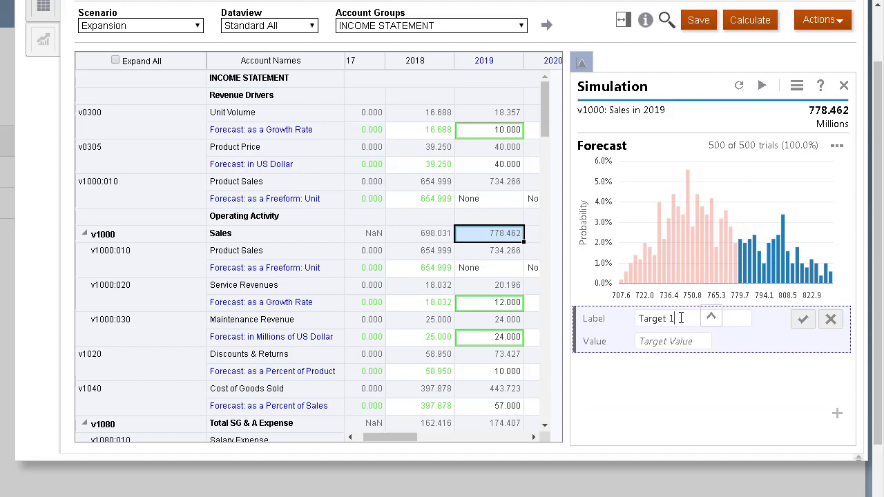
pyautogui.write('Stretch Goal')
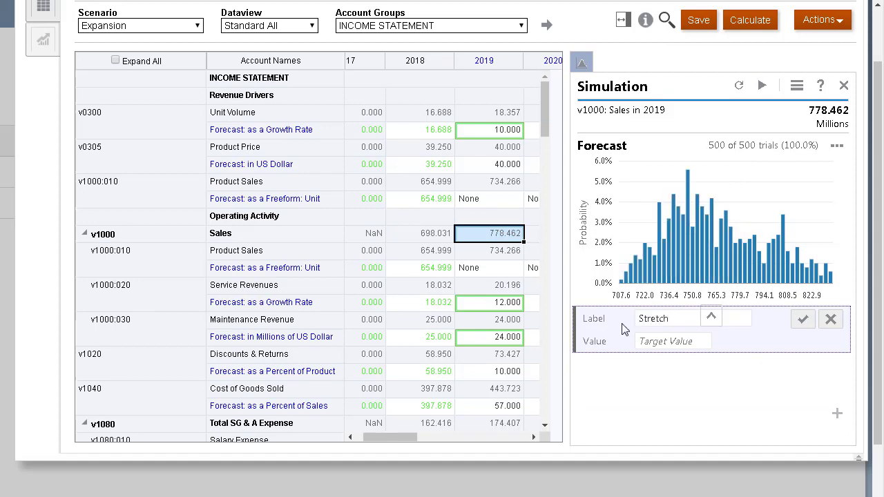
pyautogui.click(653, 341)
pyautogui.write('800')
pyautogui.click(802, 318)
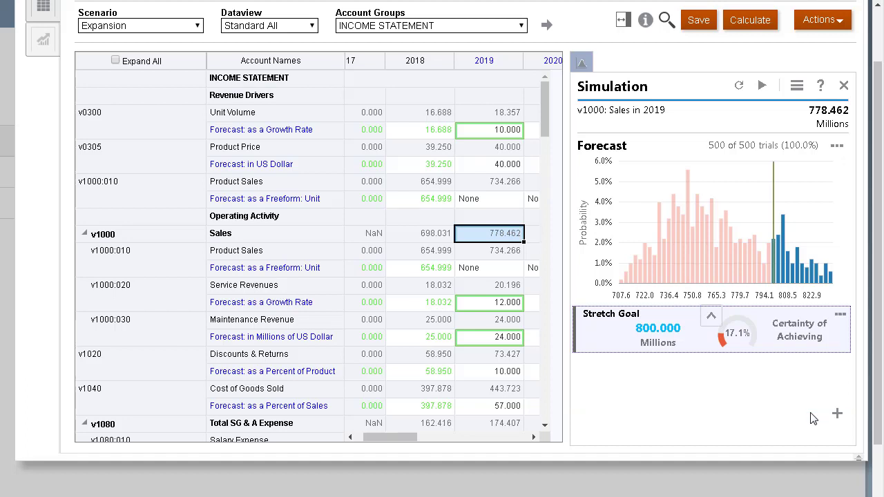